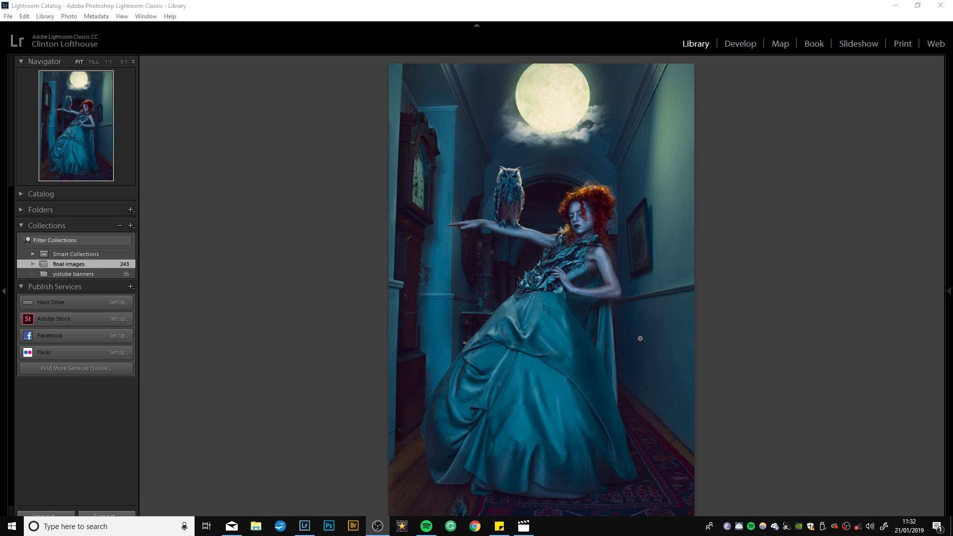
Switch the Photoshop tutorial recording to full screen and start playing it.
{"action": "left_click", "coordinate": [523, 526]}
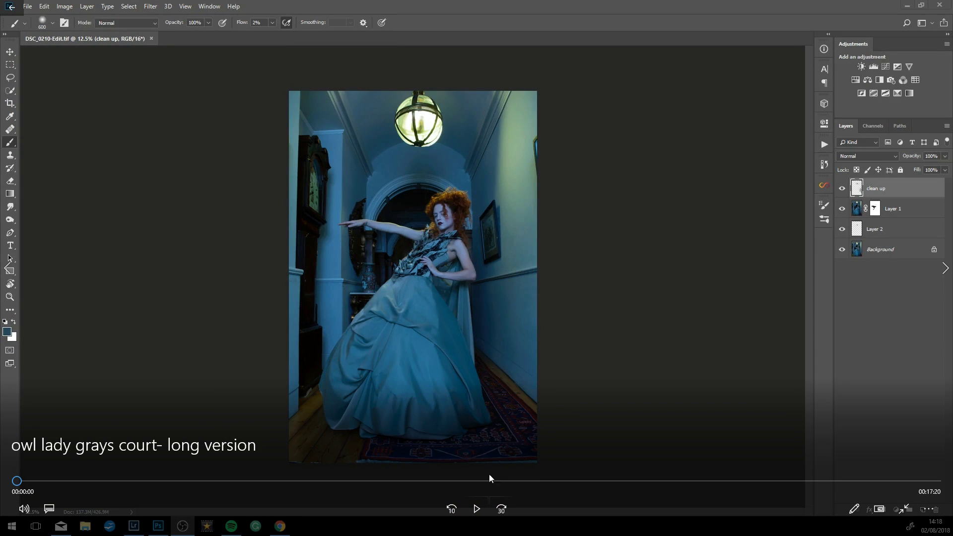
{"action": "left_click", "coordinate": [476, 509]}
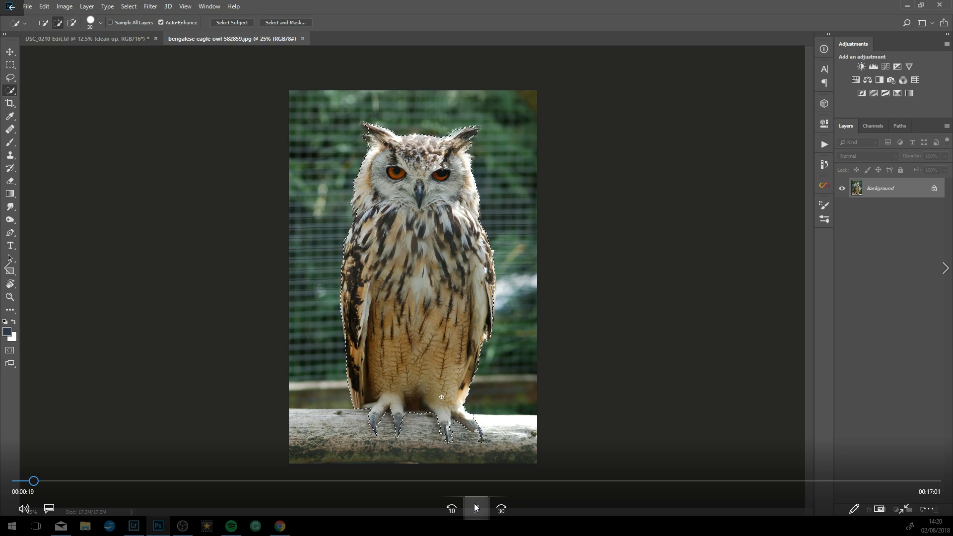
Pause the tutorial during the owl's Select and Mask edge refinement, then resume playback.
{"action": "left_click", "coordinate": [476, 509]}
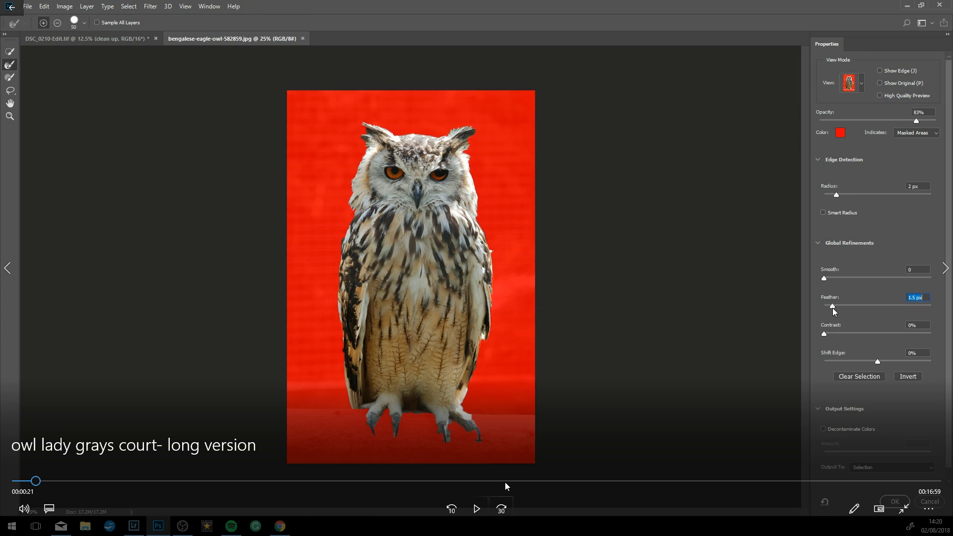
{"action": "left_click", "coordinate": [477, 507]}
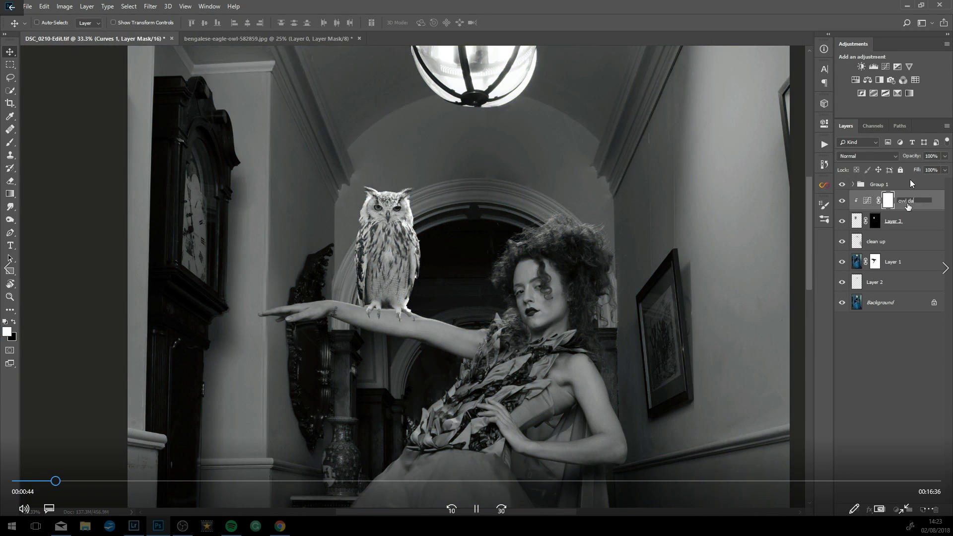
Pause and resume the tutorial twice while the owl darken Curves layer is set up.
{"action": "left_click", "coordinate": [476, 510]}
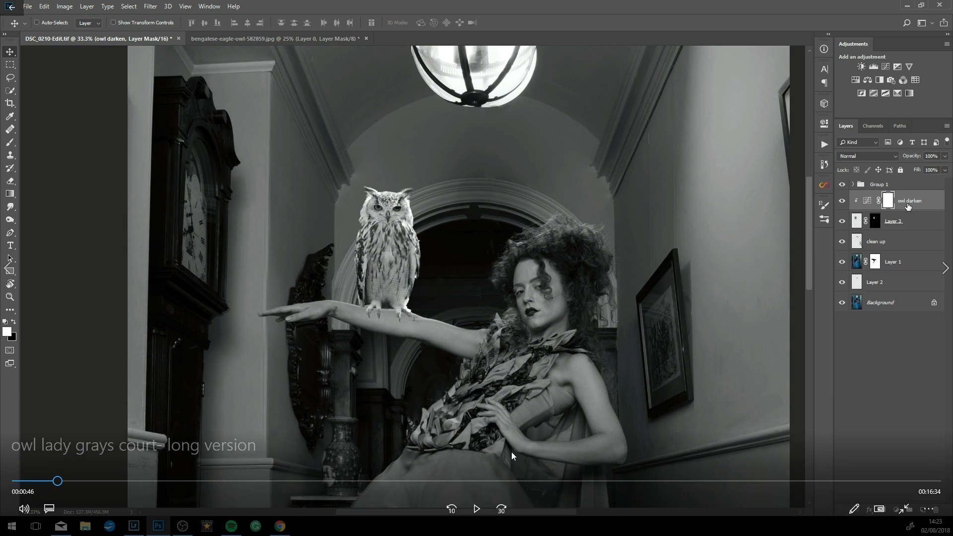
{"action": "left_click", "coordinate": [476, 516]}
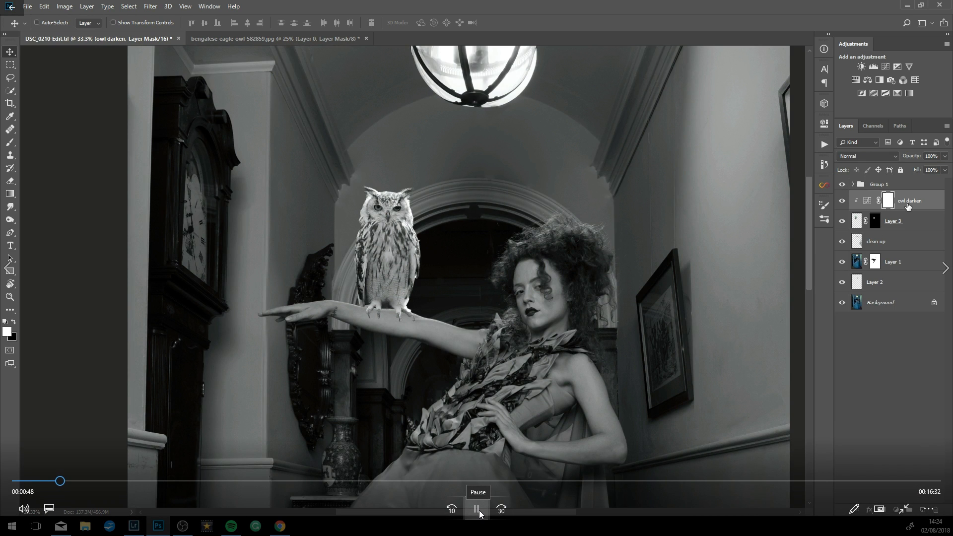
{"action": "left_click", "coordinate": [480, 514]}
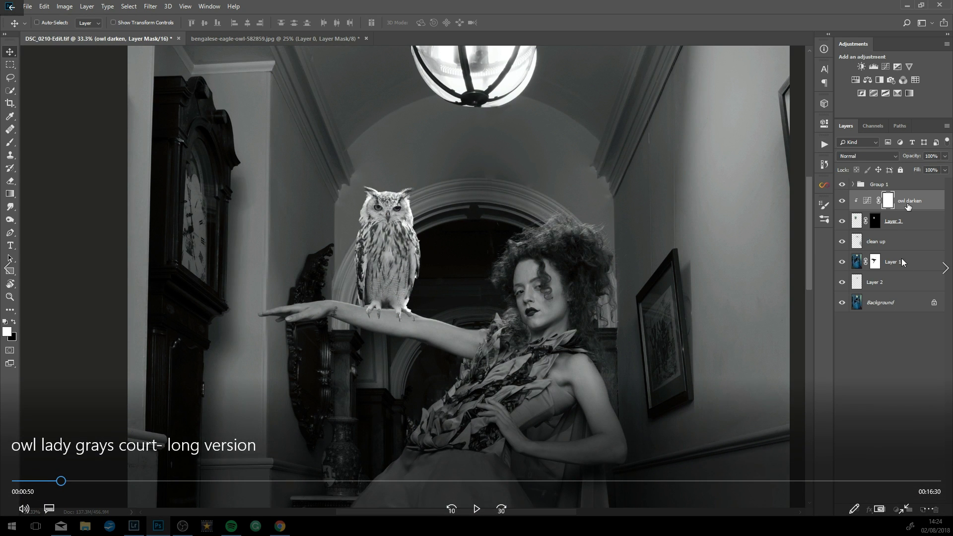
{"action": "left_click", "coordinate": [476, 509]}
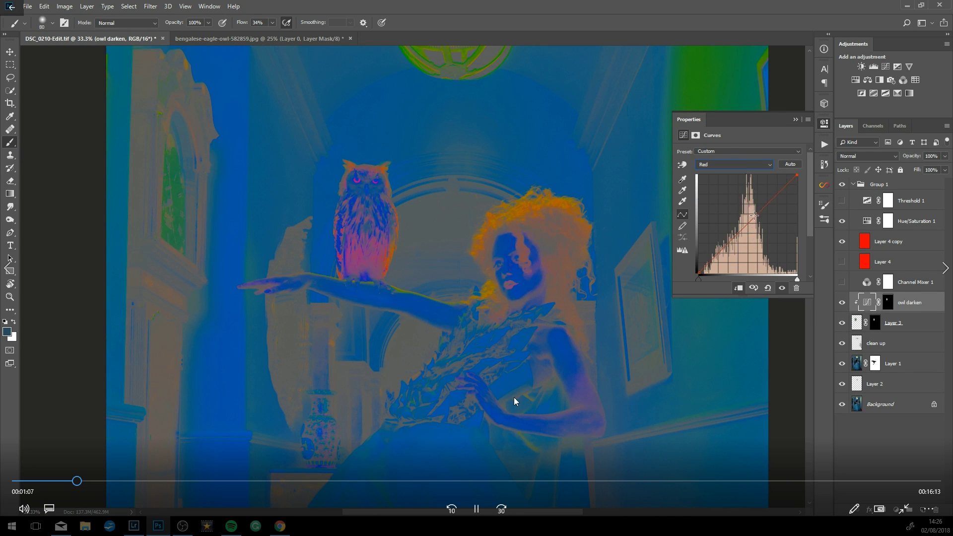
Pause the tutorial during the owl's per-channel colour check, then resume it.
{"action": "left_click", "coordinate": [476, 509]}
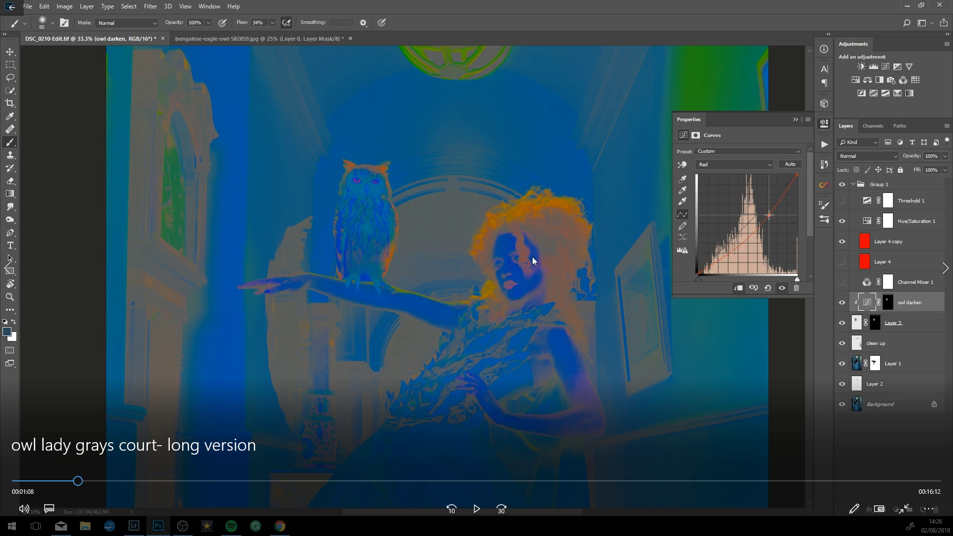
{"action": "left_click", "coordinate": [471, 509]}
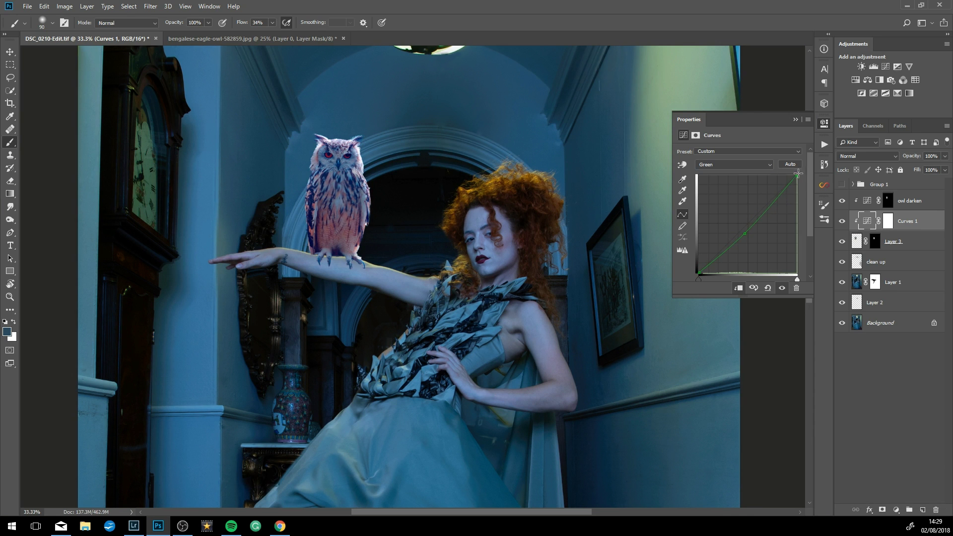
Zoom out so the whole corridor portrait fits in view.
{"action": "key", "text": "ctrl+minus"}
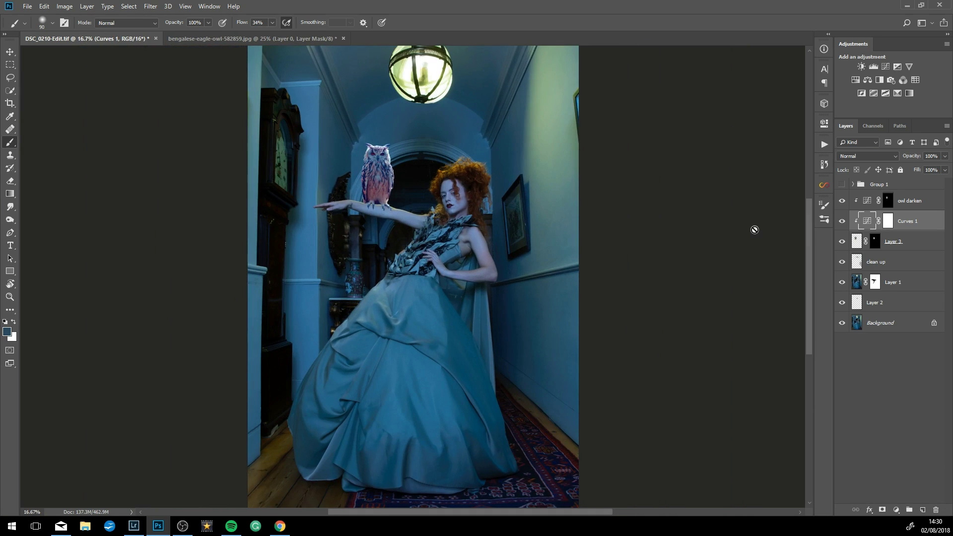
{"action": "mouse_move", "coordinate": [357, 129]}
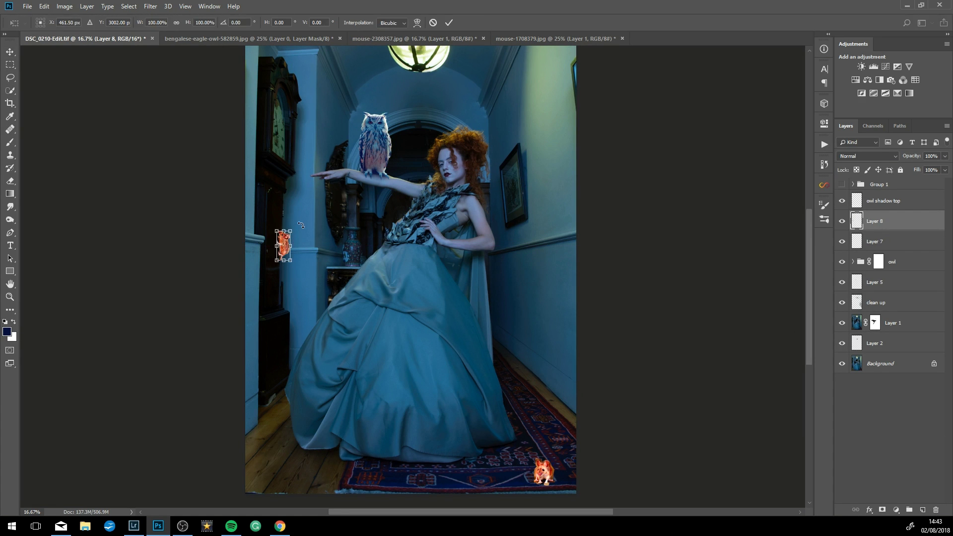
Apply the previous mouse's resize and open the mouse-1708177 stock photo.
{"action": "key", "text": "Return"}
{"action": "key", "text": "ctrl+o"}
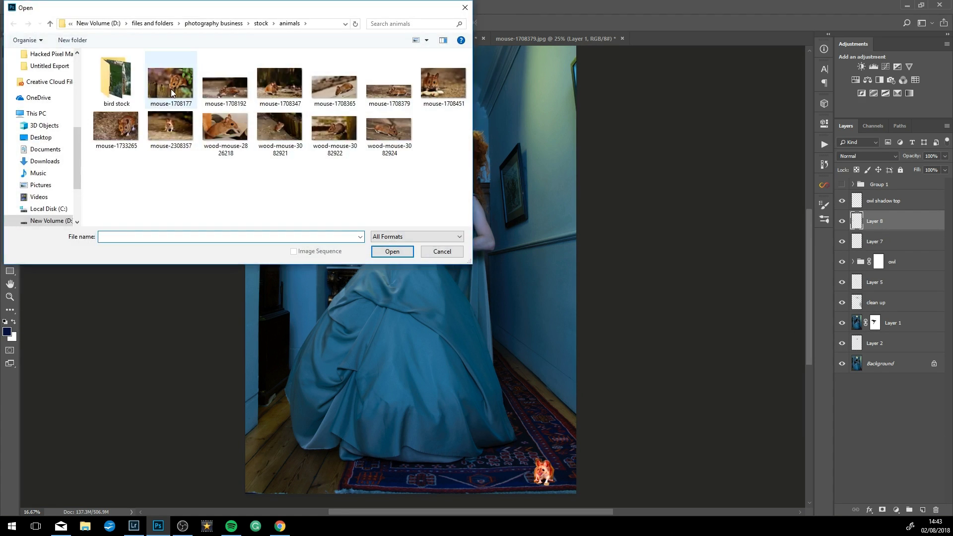
{"action": "double_click", "coordinate": [170, 92]}
Lasso the mouse in mouse-1708177 and drag it into the DSC_0210-Edit composite.
{"action": "left_click", "coordinate": [10, 77]}
{"action": "right_click", "coordinate": [478, 179]}
{"action": "mouse_move", "coordinate": [549, 170]}
{"action": "left_mouse_down"}
{"action": "mouse_move", "coordinate": [427, 175]}
{"action": "mouse_move", "coordinate": [356, 333]}
{"action": "mouse_move", "coordinate": [561, 325]}
{"action": "mouse_move", "coordinate": [618, 233]}
{"action": "left_mouse_up"}
{"action": "key", "text": "v"}
{"action": "left_click", "coordinate": [84, 38]}
{"action": "left_click_drag", "start_coordinate": [425, 211], "coordinate": [378, 164]}
Scale the new mouse down, place it on top of the clock, and apply the transform.
{"action": "key", "text": "ctrl+t"}
{"action": "left_click_drag", "start_coordinate": [510, 255], "coordinate": [287, 266]}
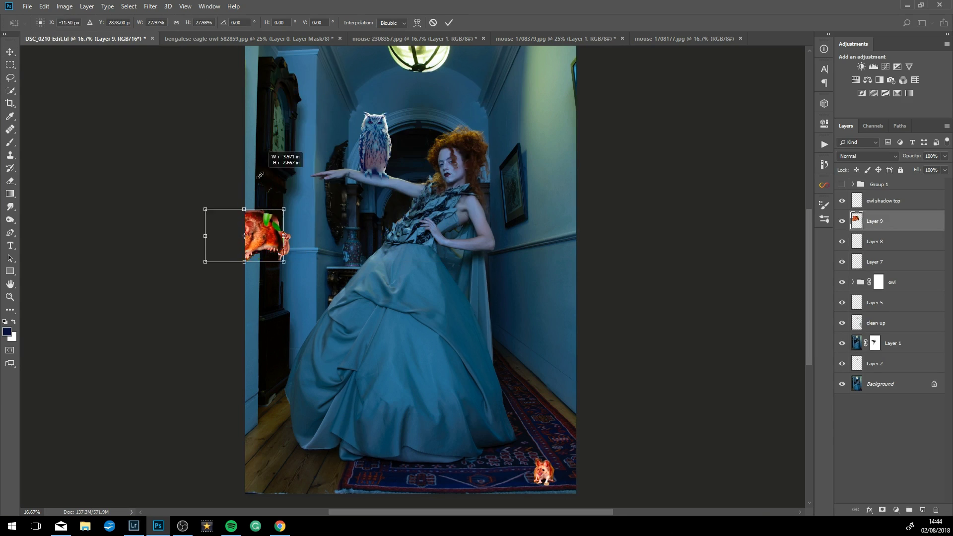
{"action": "left_click_drag", "start_coordinate": [246, 238], "coordinate": [284, 53]}
{"action": "key", "text": "ctrl+plus"}
{"action": "left_click_drag", "start_coordinate": [304, 252], "coordinate": [287, 262]}
{"action": "key", "text": "Return"}
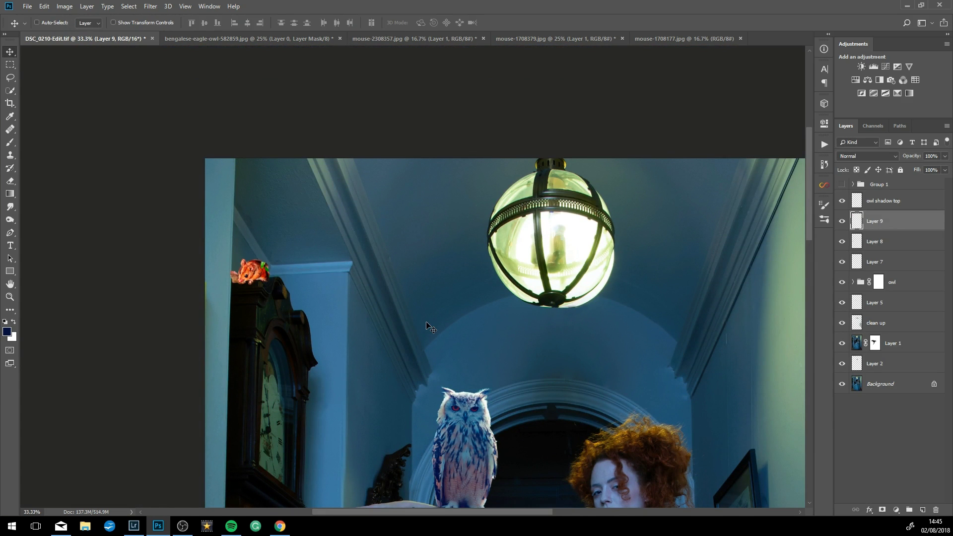
{"action": "key", "text": "ctrl+minus"}
{"action": "key", "text": "ctrl+minus"}
{"action": "key", "text": "ctrl+minus"}
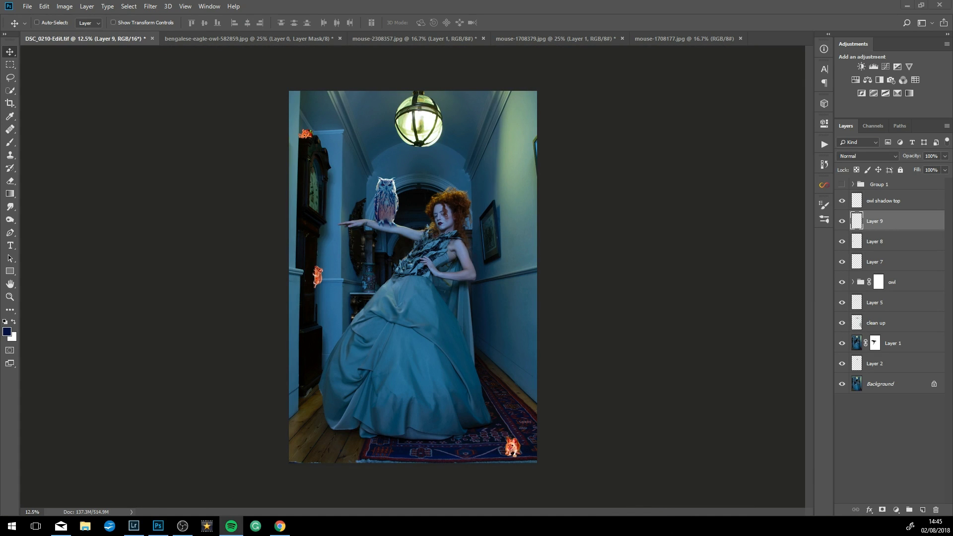
{"action": "left_click", "coordinate": [939, 462]}
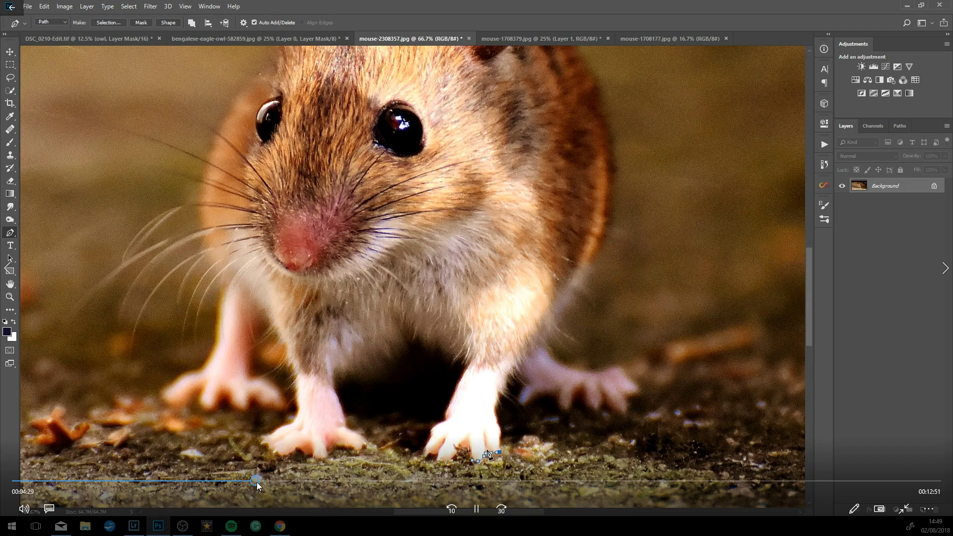
Scrub the tutorial video forward along its timeline.
{"action": "left_click_drag", "start_coordinate": [252, 483], "coordinate": [305, 481]}
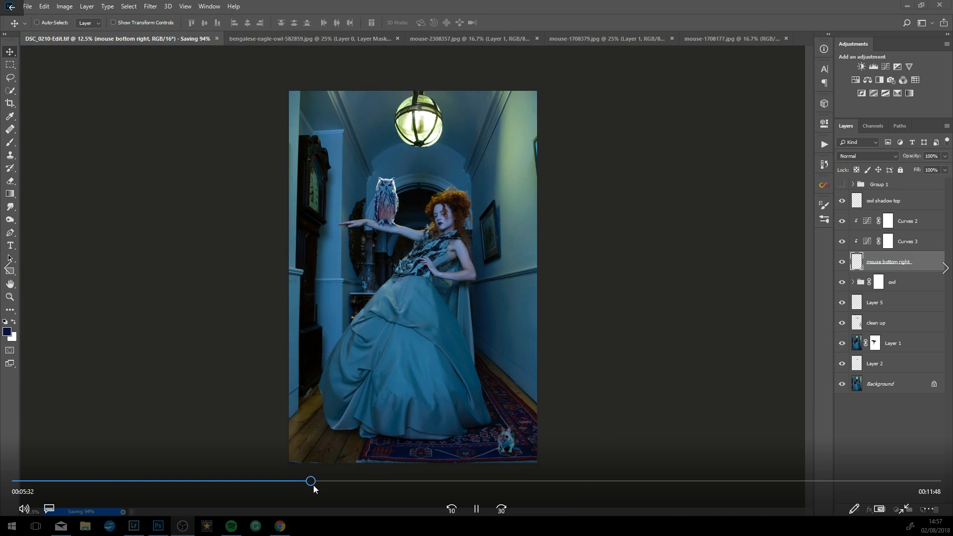
Skip the tutorial video ahead in several jumps along its timeline.
{"action": "left_click", "coordinate": [317, 482]}
{"action": "left_click_drag", "start_coordinate": [320, 484], "coordinate": [336, 481]}
{"action": "left_click", "coordinate": [341, 482]}
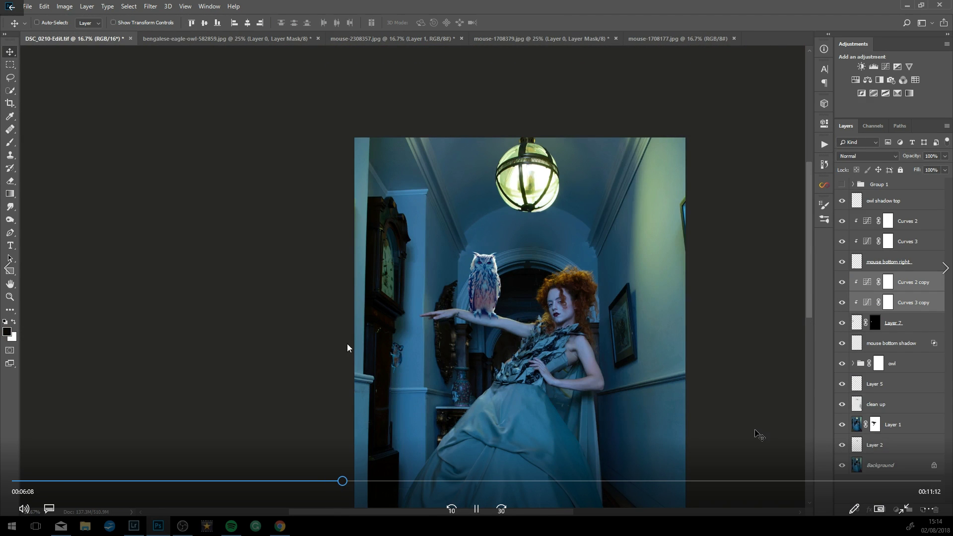
{"action": "left_click_drag", "start_coordinate": [342, 483], "coordinate": [361, 484]}
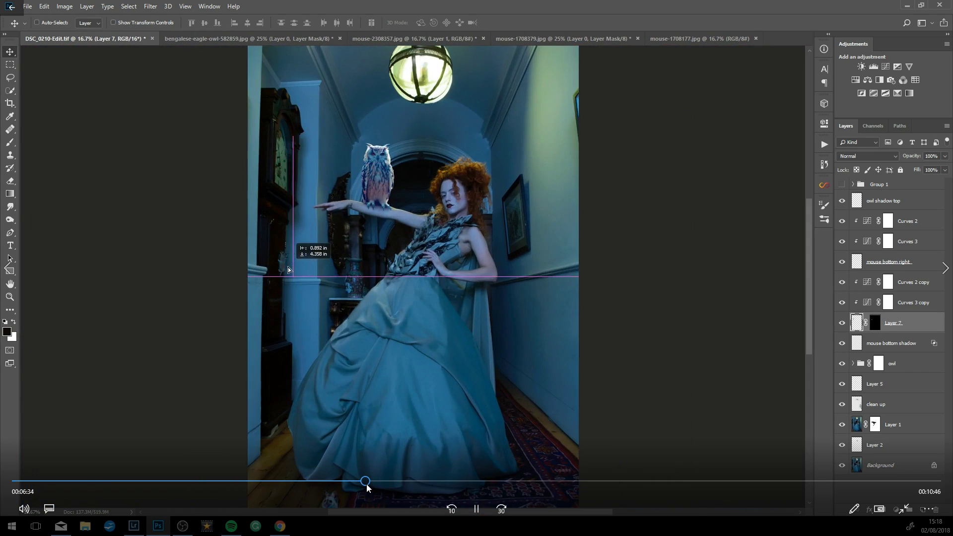
{"action": "left_click", "coordinate": [384, 482]}
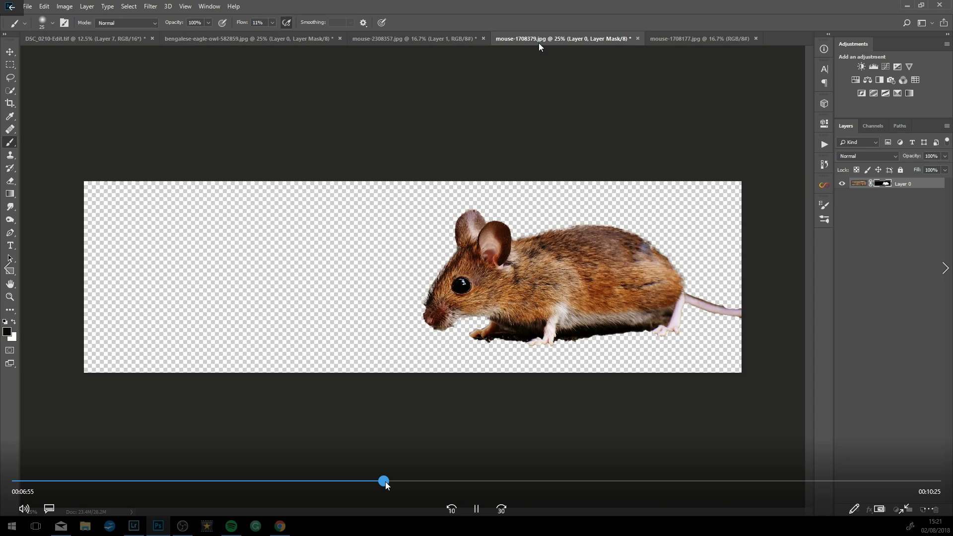
Jump the tutorial forward to the masked mouse perched atop the grandfather clock.
{"action": "left_click", "coordinate": [398, 485]}
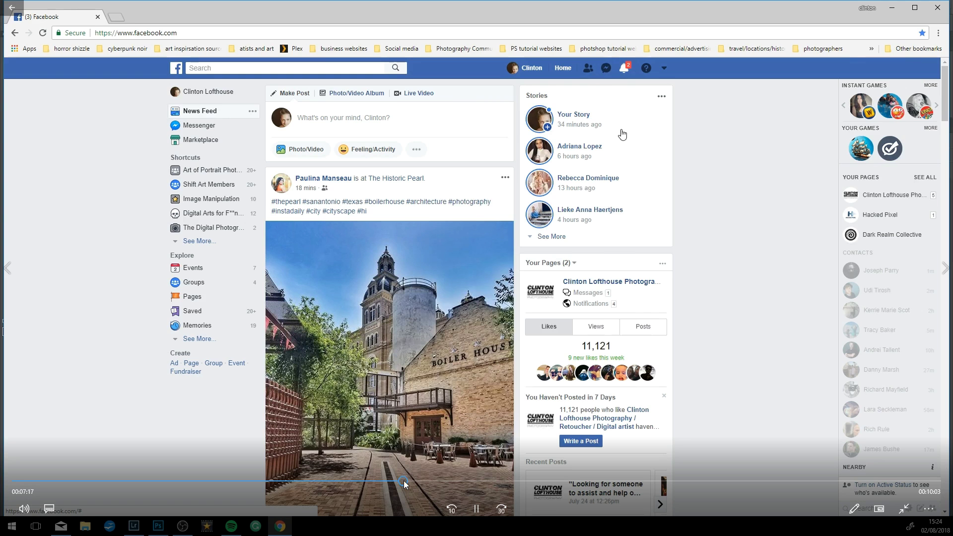
{"action": "left_click", "coordinate": [404, 485]}
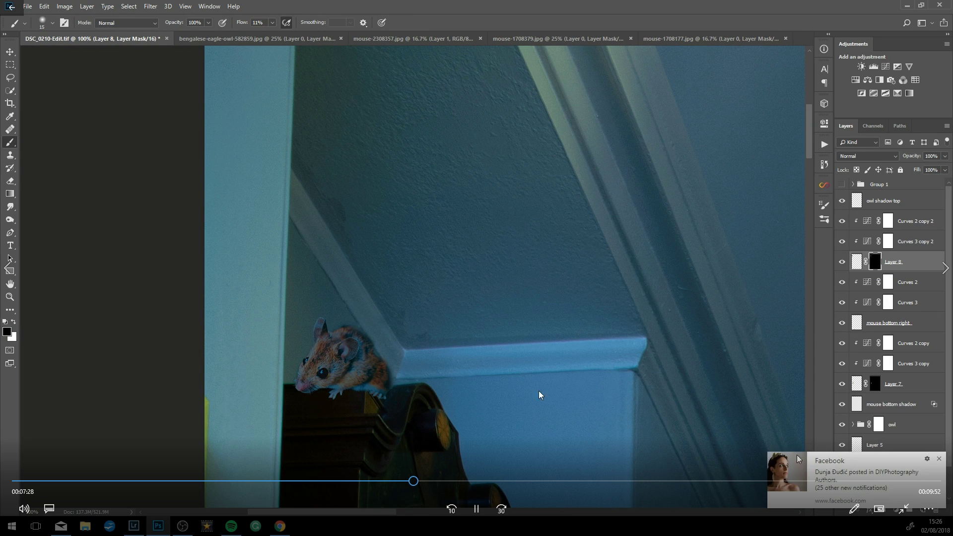
Skip the tutorial ahead to where the mouse layers are grouped into folders.
{"action": "left_click", "coordinate": [425, 482]}
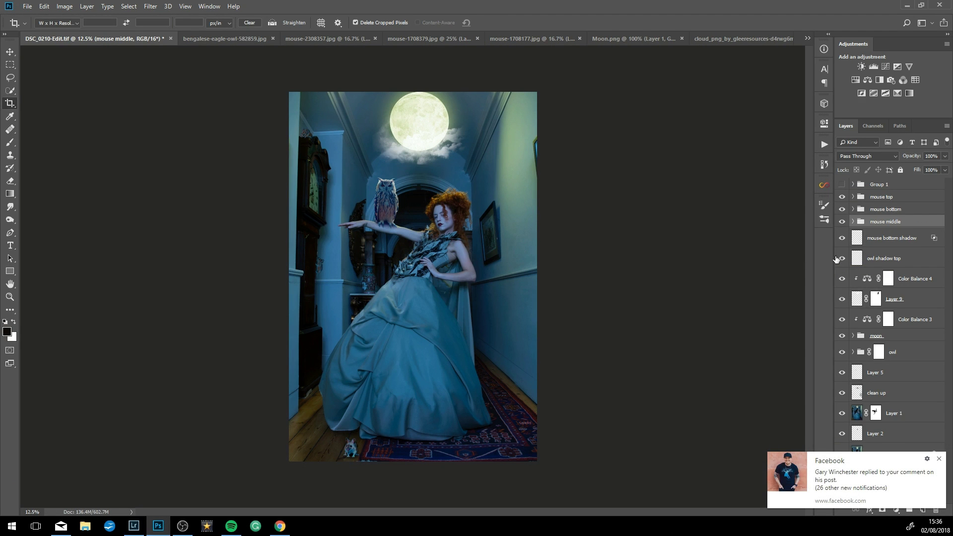
Place the glowing moon with clouds above the corridor, with Layer 10 in Color blend at 80% opacity.
{"action": "mouse_move", "coordinate": [918, 489]}
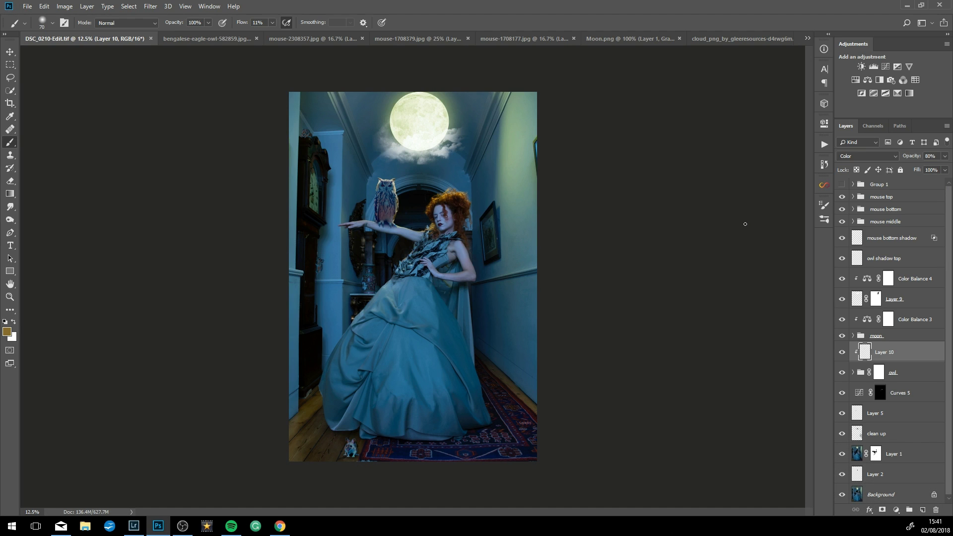
Tone the rug mouse with a Curves 6 adjustment clipped to 'mouse bottom right'.
{"action": "mouse_move", "coordinate": [529, 391]}
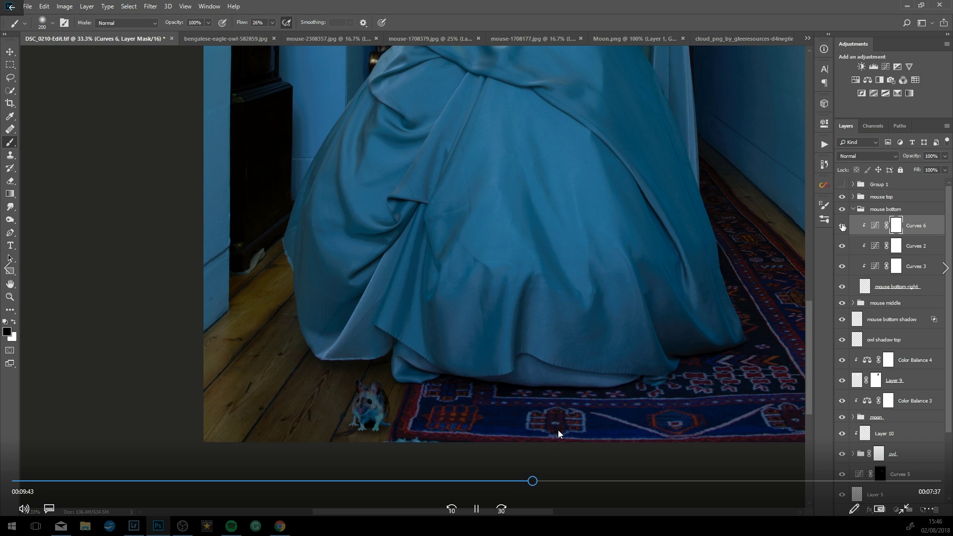
Skip ahead in the tutorial past the mouse shadows to the full-image view.
{"action": "left_click", "coordinate": [541, 481]}
{"action": "left_click", "coordinate": [547, 481]}
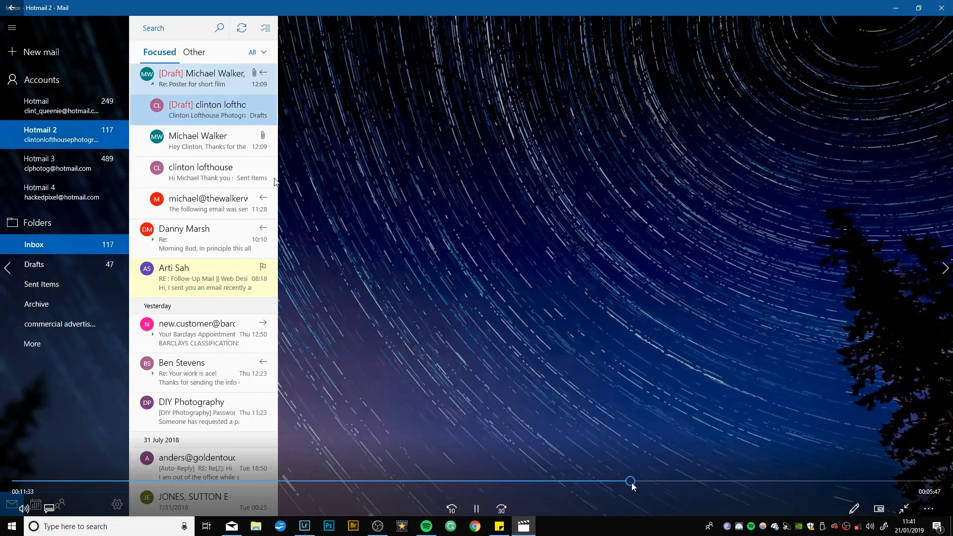
Skip past the Mail window back to the tutorial's new Dodge and Burn group.
{"action": "left_click", "coordinate": [639, 481]}
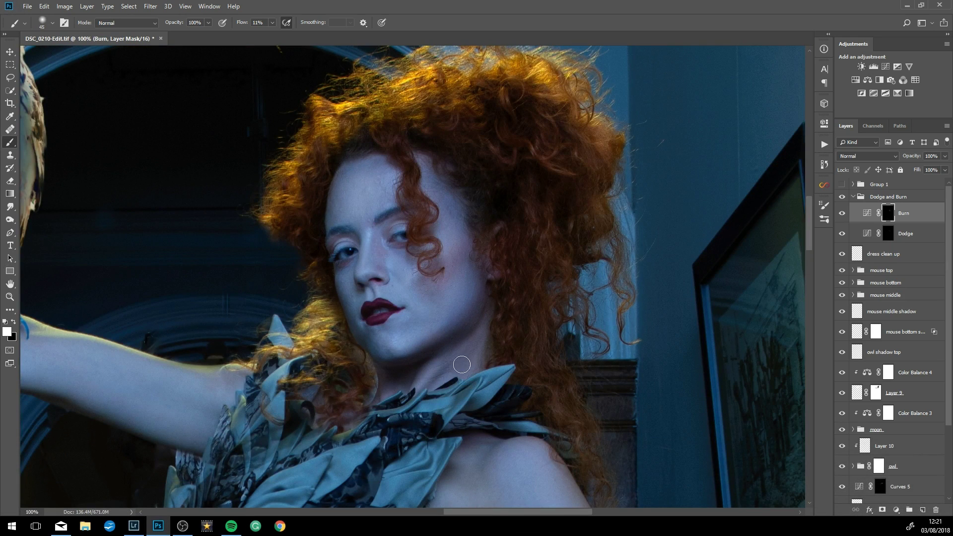
Brush the Burn and Dodge masks to shape light on the shoulder, arm and bodice.
{"action": "mouse_move", "coordinate": [314, 201]}
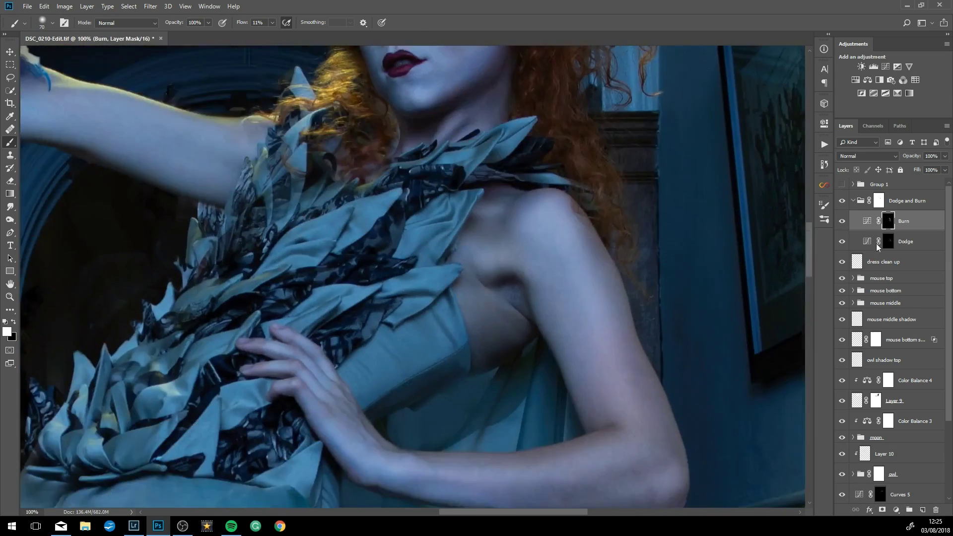
{"action": "mouse_move", "coordinate": [448, 307]}
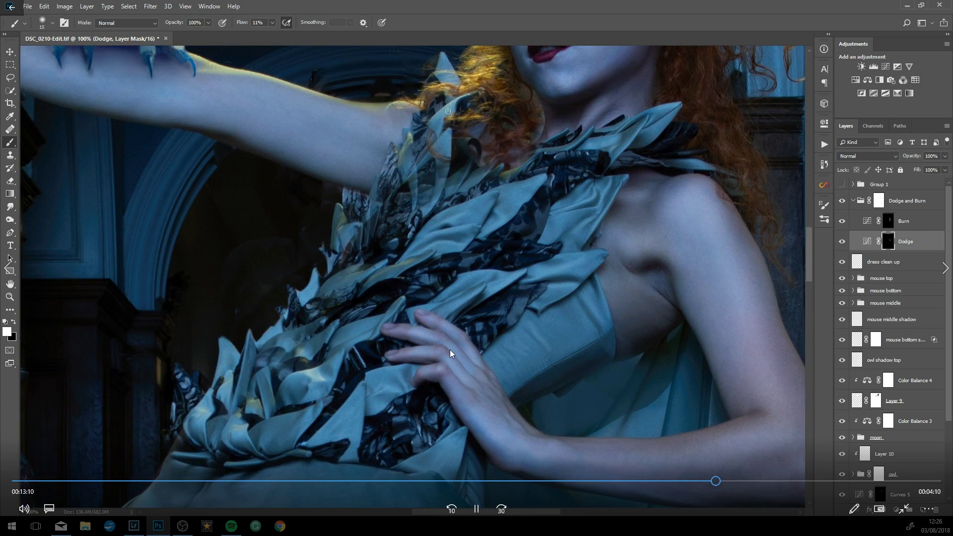
Skip ahead through the burning and dress-dodging passes of the tutorial.
{"action": "left_click", "coordinate": [728, 481]}
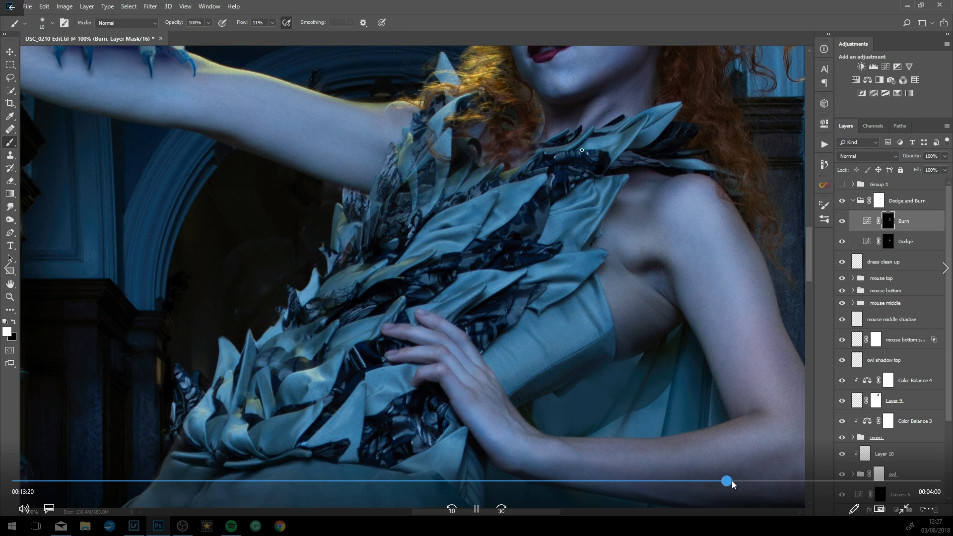
{"action": "left_click", "coordinate": [737, 480]}
{"action": "left_click", "coordinate": [743, 481]}
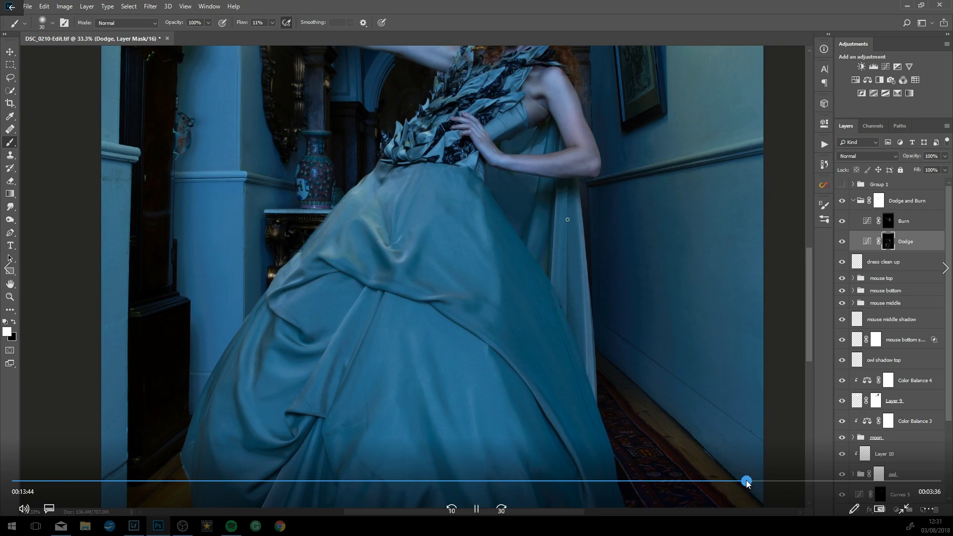
{"action": "left_click_drag", "start_coordinate": [747, 484], "coordinate": [764, 486]}
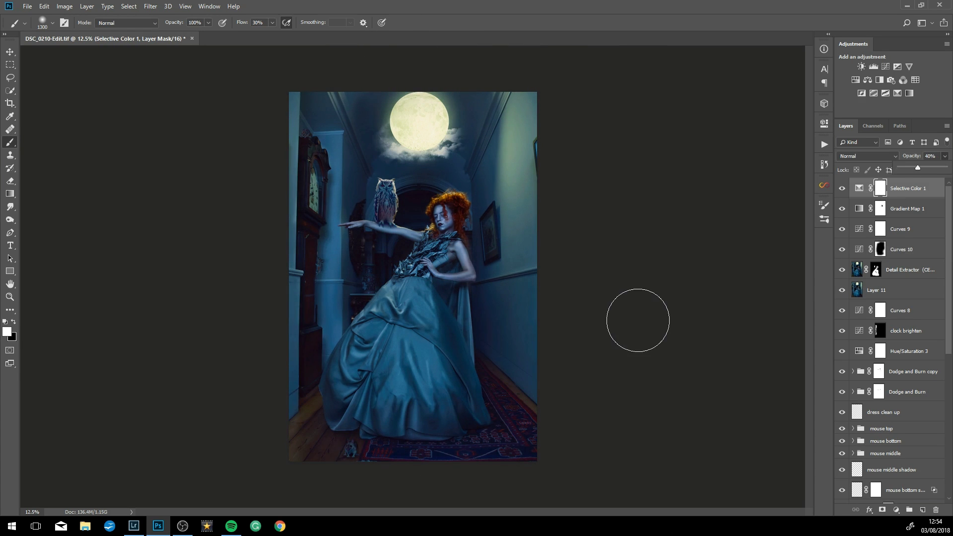
Save the composite with Ctrl+S and jump ahead to the near-final stage.
{"action": "key", "text": "ctrl+s"}
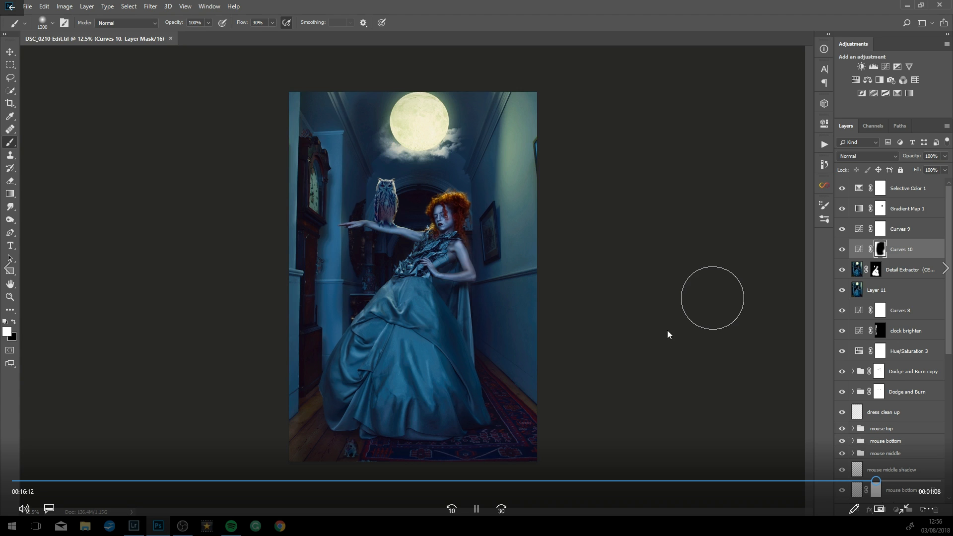
{"action": "left_click_drag", "start_coordinate": [881, 481], "coordinate": [916, 482]}
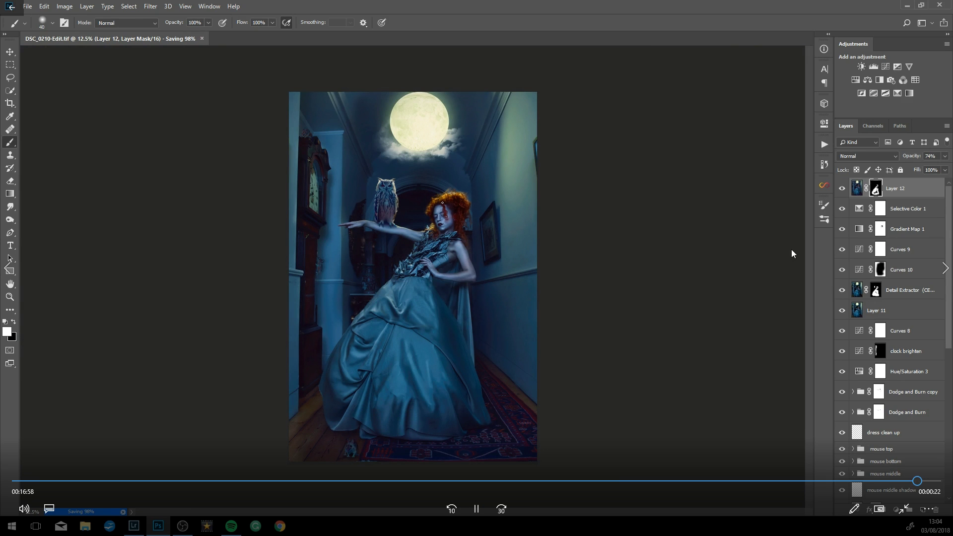
{"action": "left_click_drag", "start_coordinate": [918, 482], "coordinate": [901, 481]}
Jump to the tutorial's end, showing Lightroom sharpening at Radius 1.0, Detail 25, Masking 89.
{"action": "left_click", "coordinate": [929, 480]}
{"action": "left_click", "coordinate": [935, 484]}
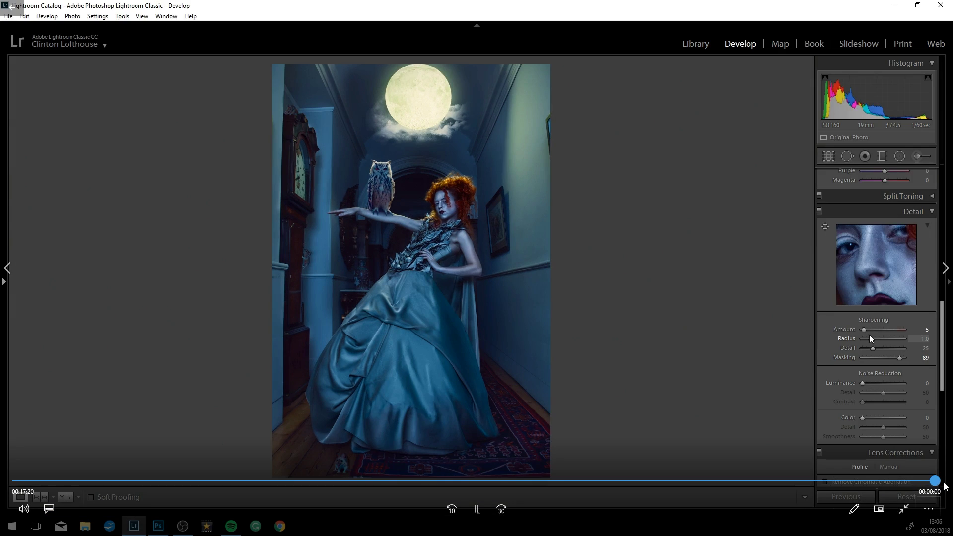